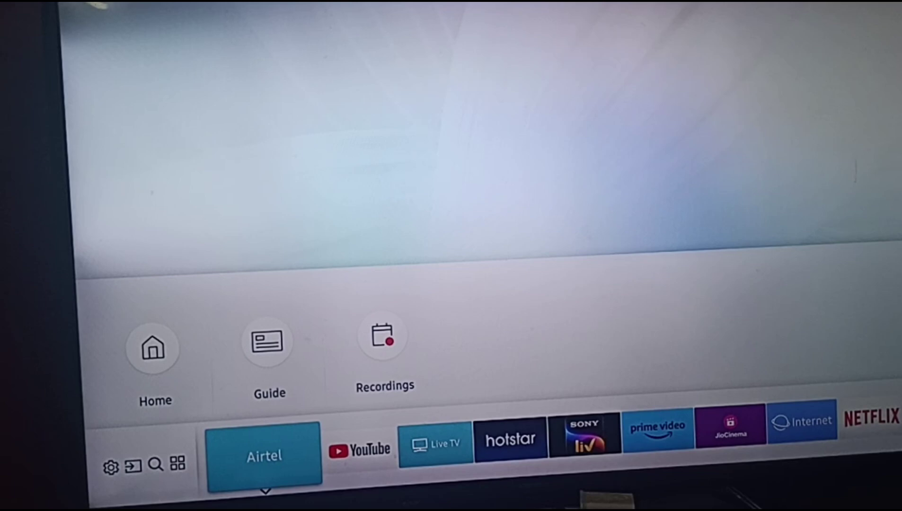
Step: Open APPS from the home bar to show the Discover banner and Editor's Choice apps
key("Left")
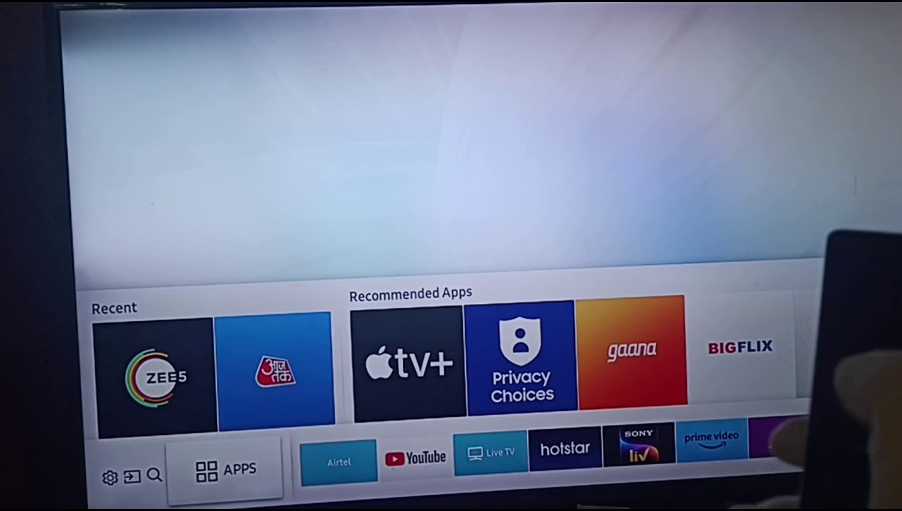
key("Return")
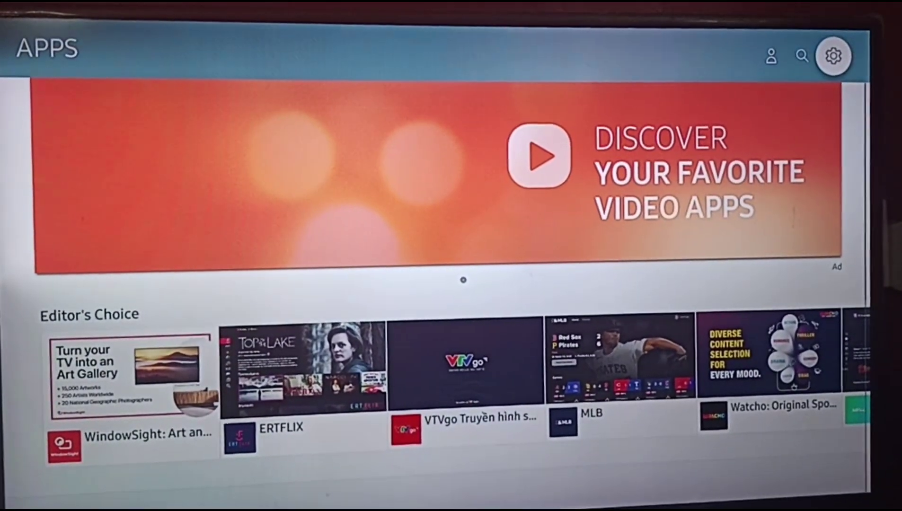
Step: Open APPS Settings, browse the installed apps, and bring up JioCinema's Delete/Lock/Move options
key("Return")
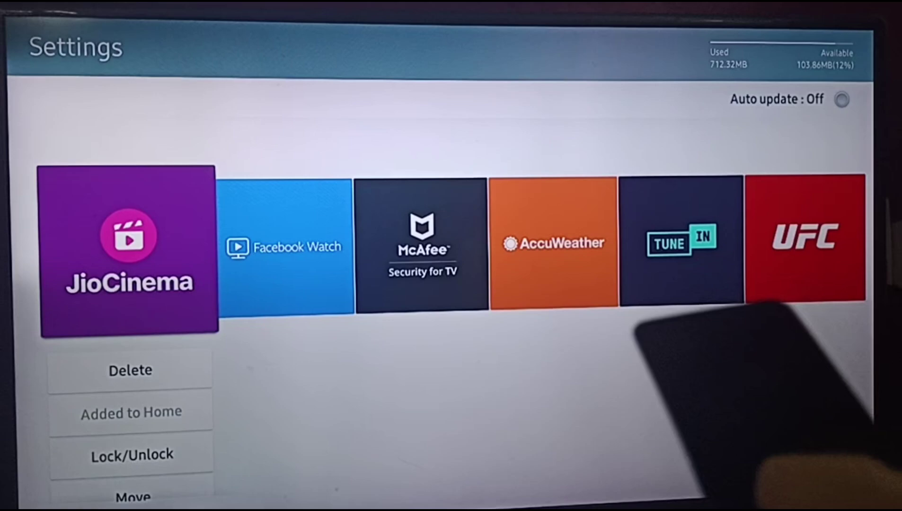
key("Right")
key("Right")
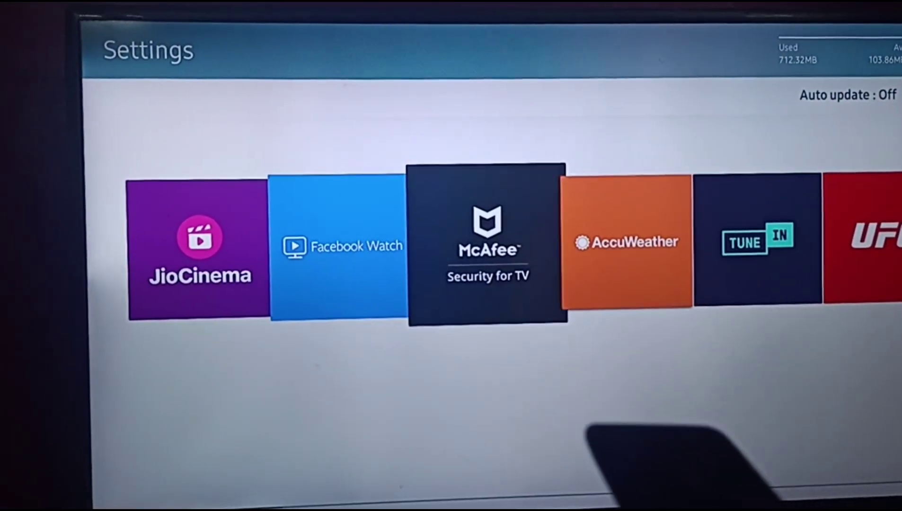
key("Right")
key("Right")
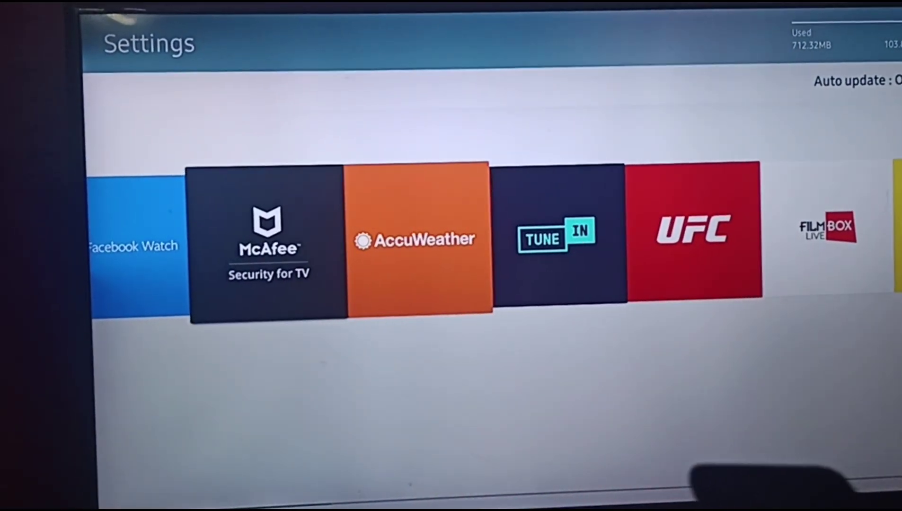
key("Left")
key("Left")
key("Left")
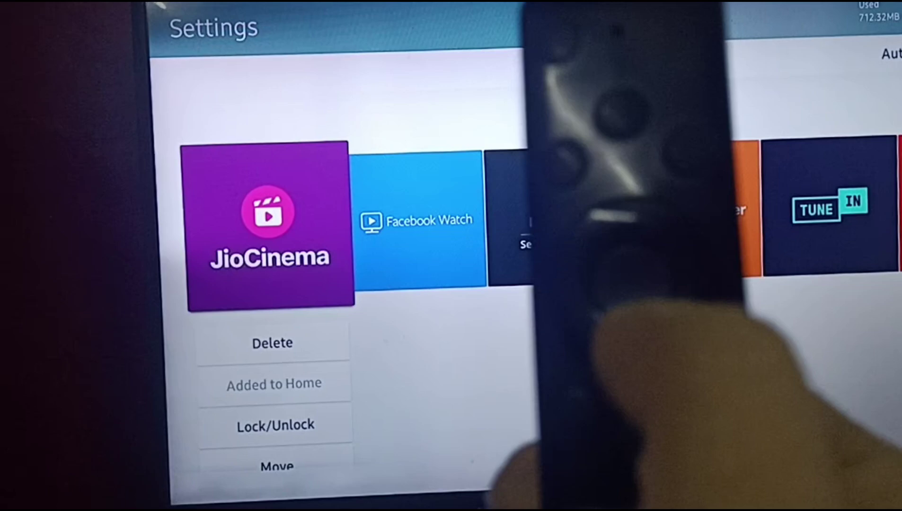
Step: Scroll down JioCinema's options menu past Move to reveal Reinstall
key("Down")
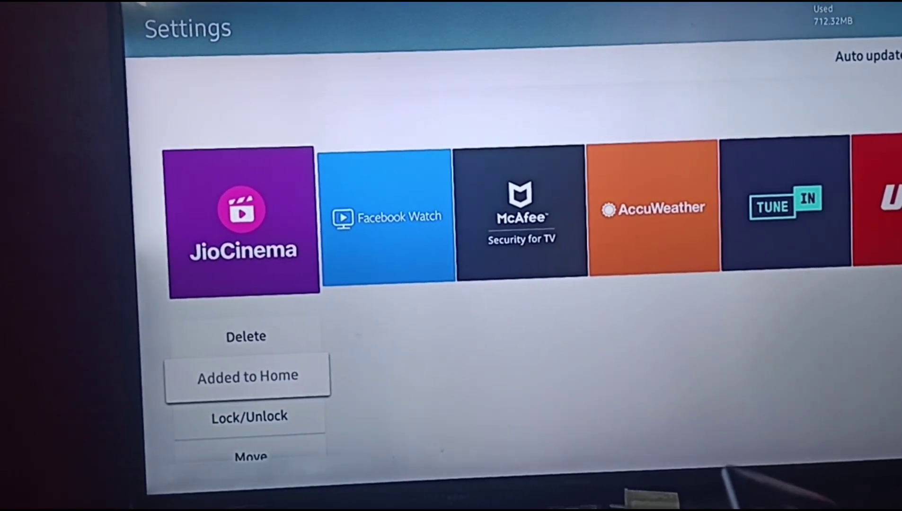
key("Down")
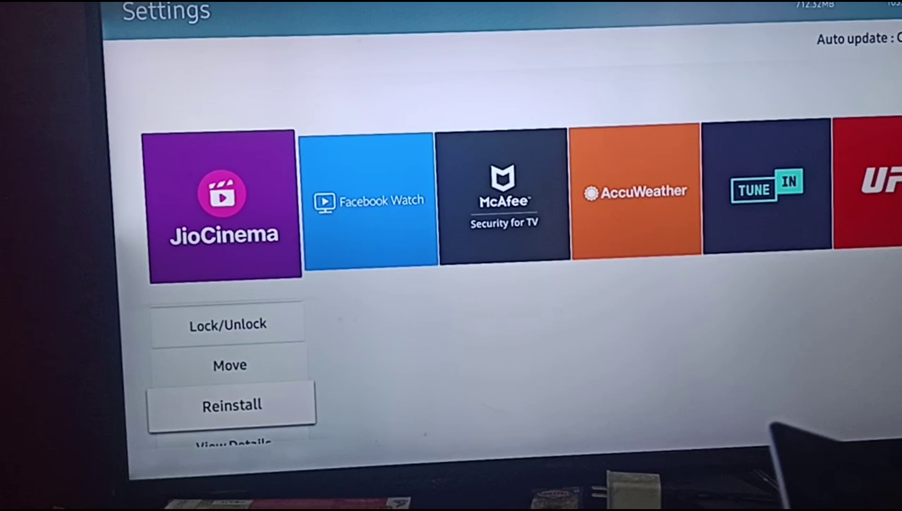